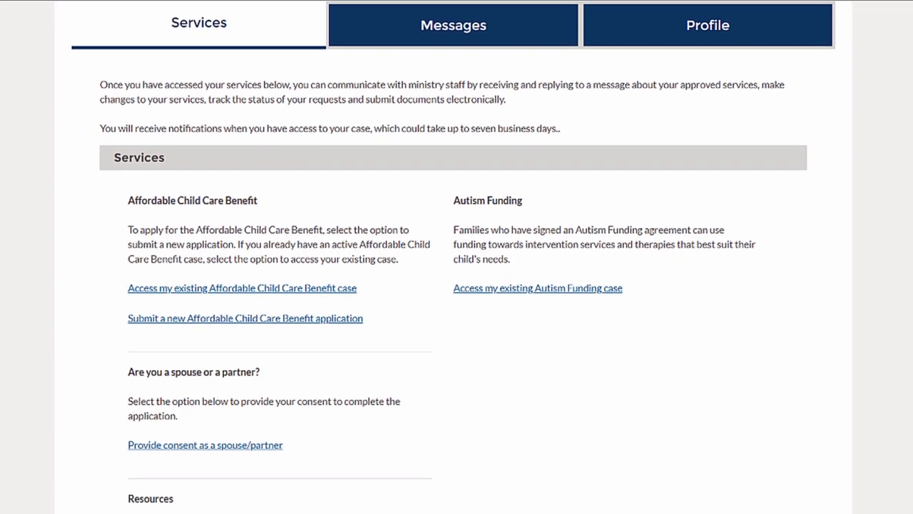
Start the 'Access my existing Autism Funding case' request and submit it after reviewing the form.
left_click(517, 293)
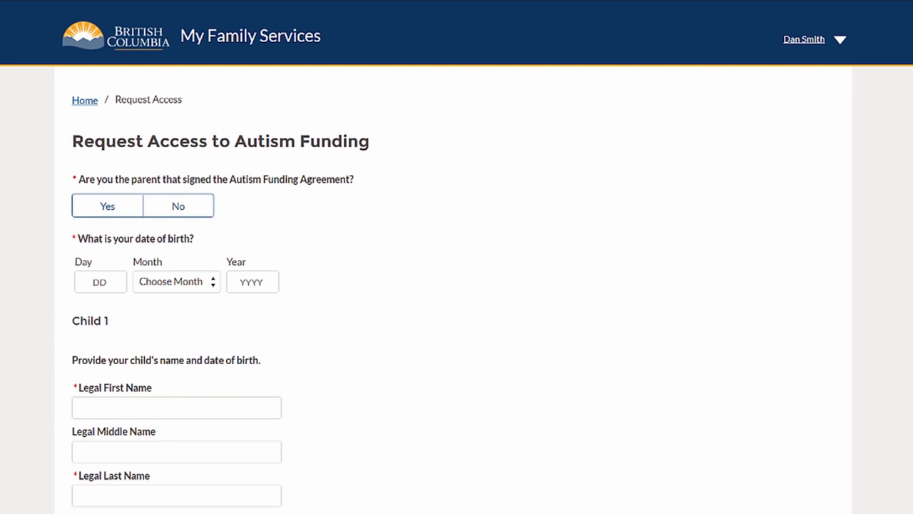
scroll(457, 286, "down", 2)
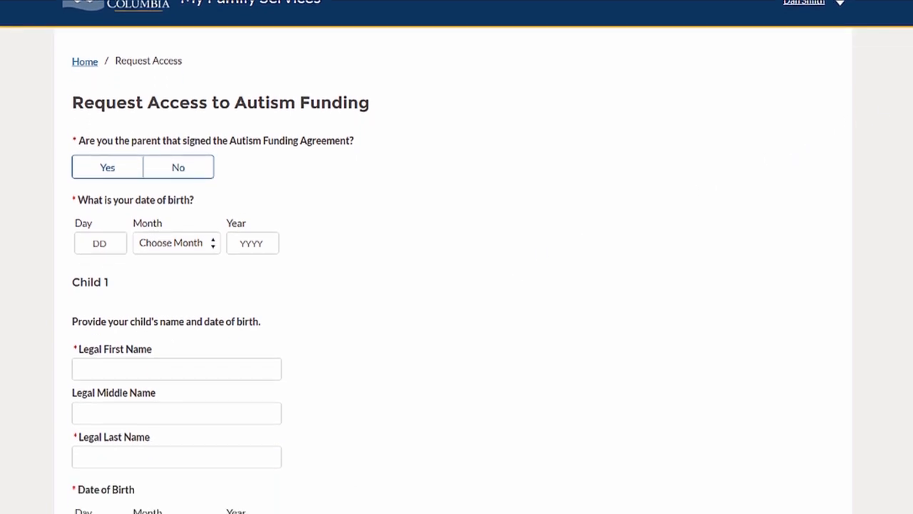
scroll(457, 286, "down", 2)
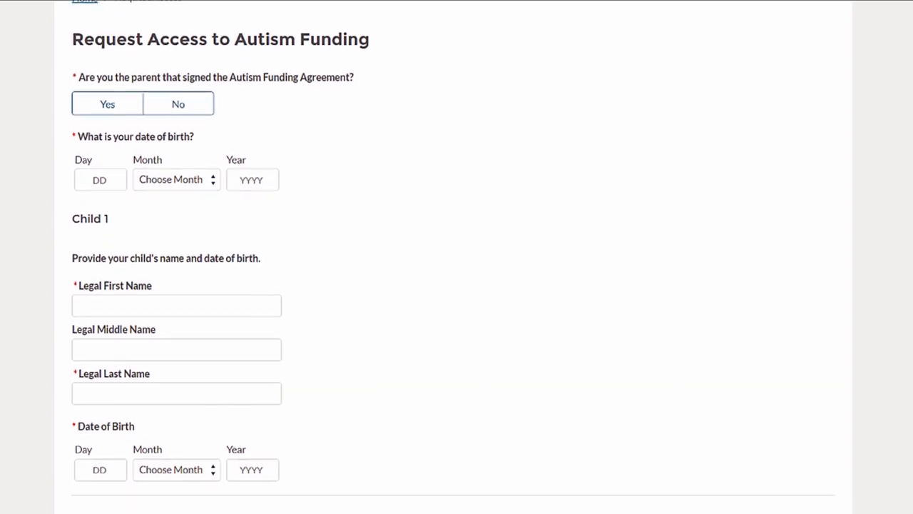
scroll(456, 285, "down", 2)
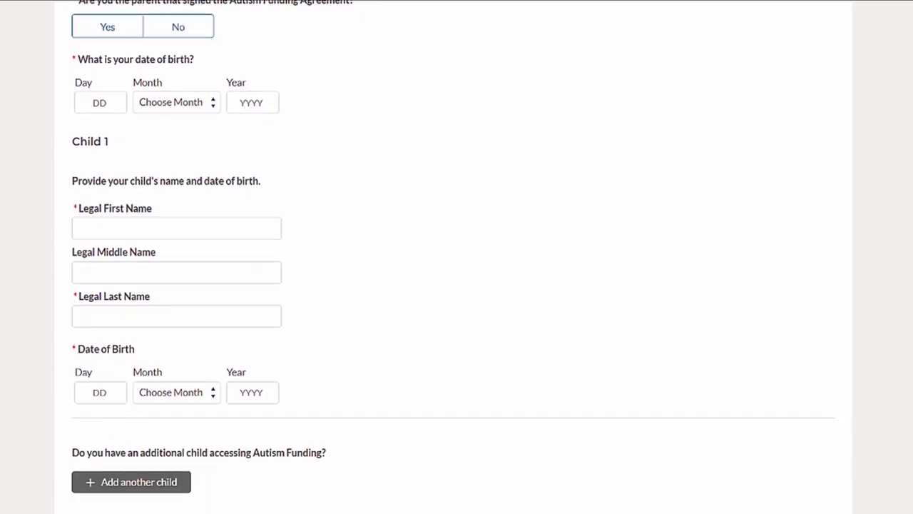
scroll(457, 285, "down", 2)
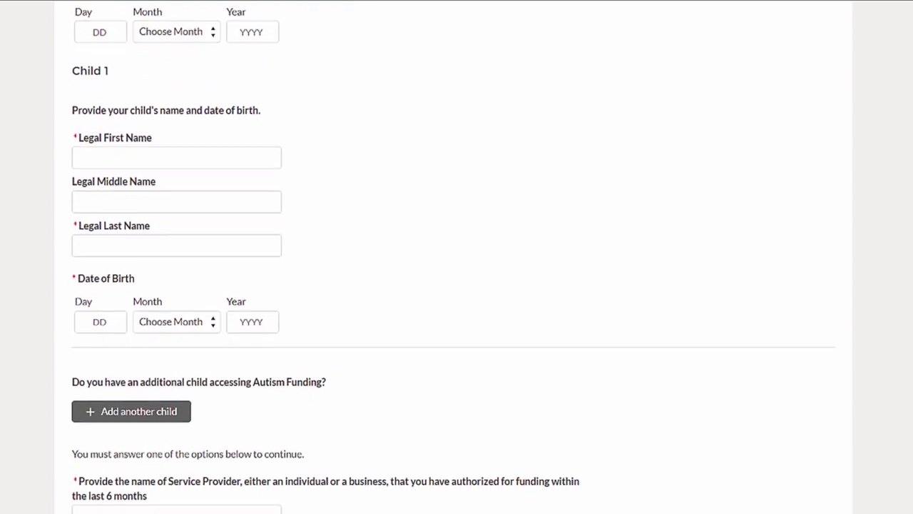
scroll(457, 285, "down", 2)
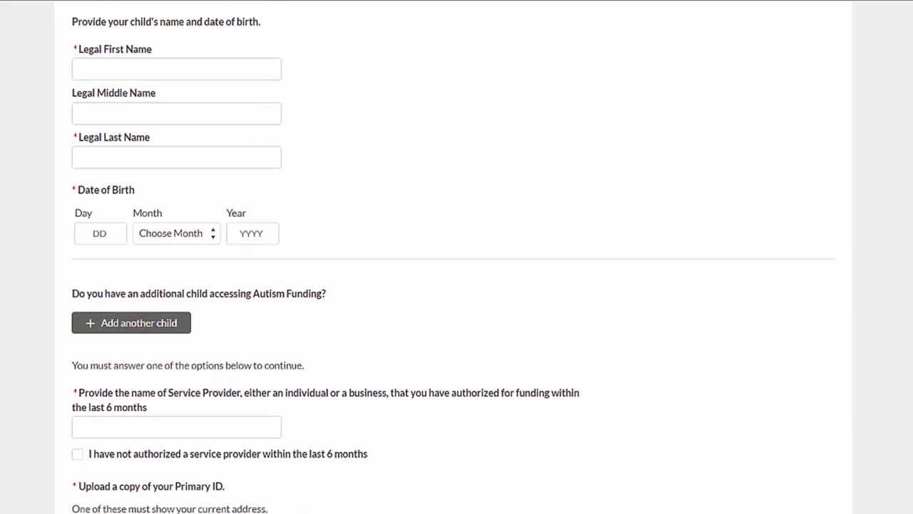
scroll(457, 285, "down", 3)
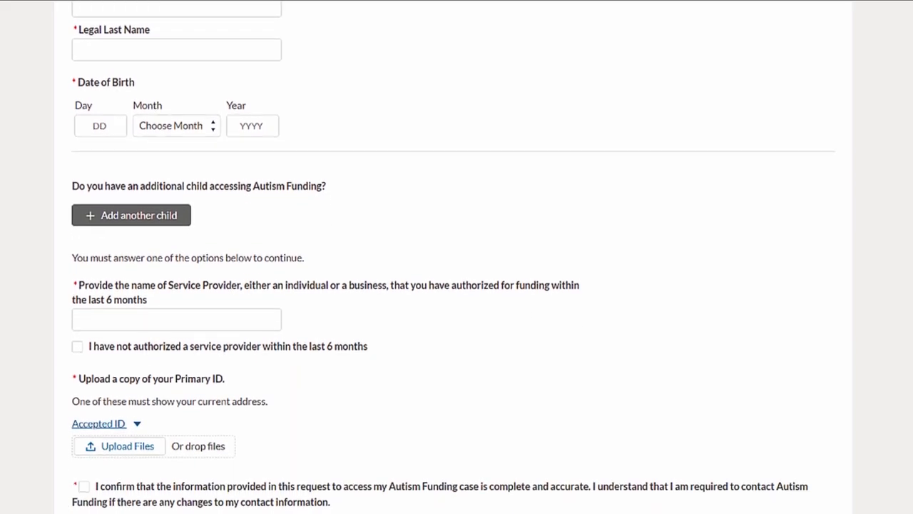
scroll(456, 285, "down", 3)
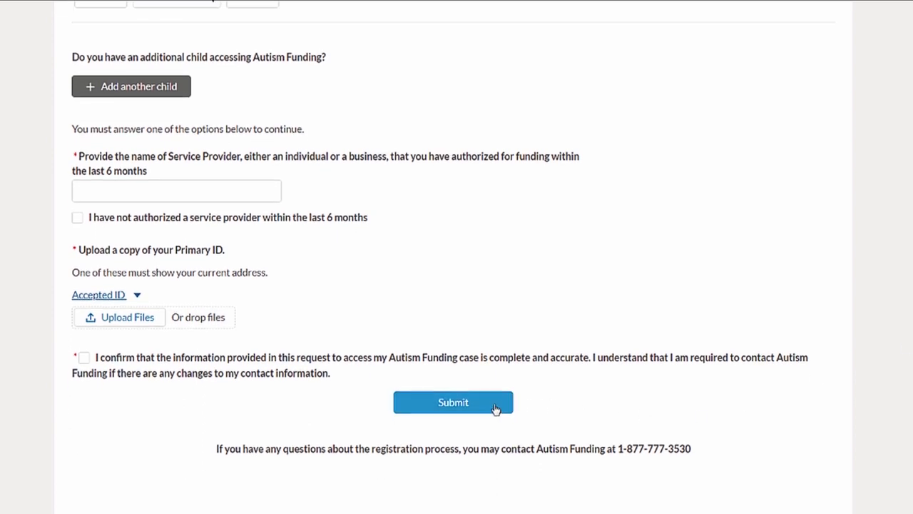
left_click(453, 402)
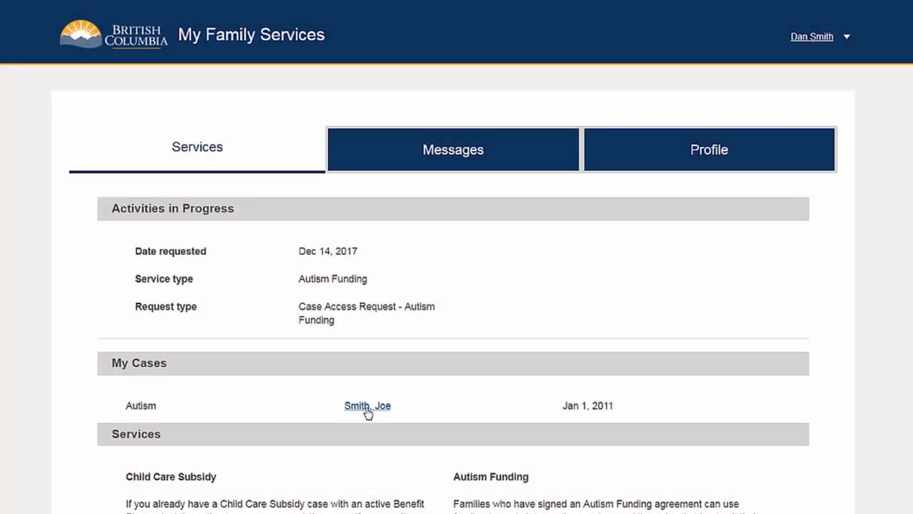
View the child's Autism Funding case dashboard from My Cases.
left_click(367, 407)
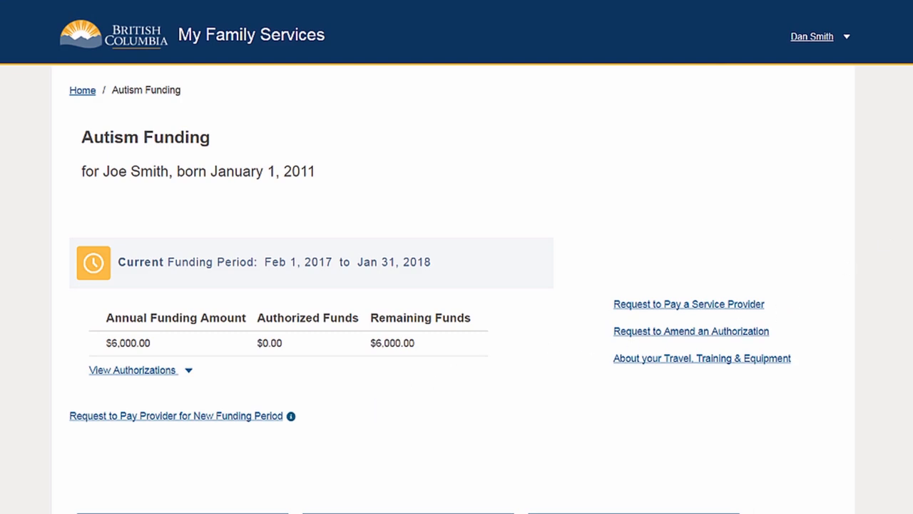
scroll(456, 285, "down", 3)
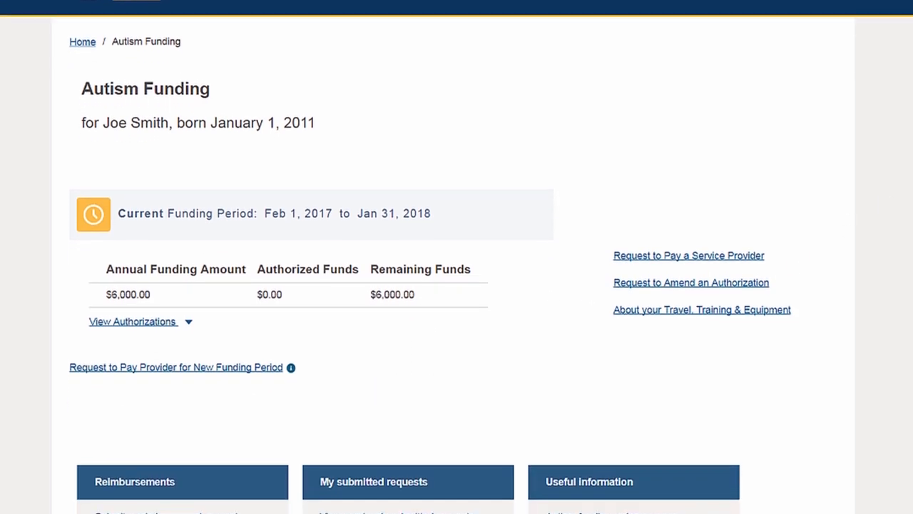
scroll(457, 285, "down", 3)
scroll(456, 285, "down", 2)
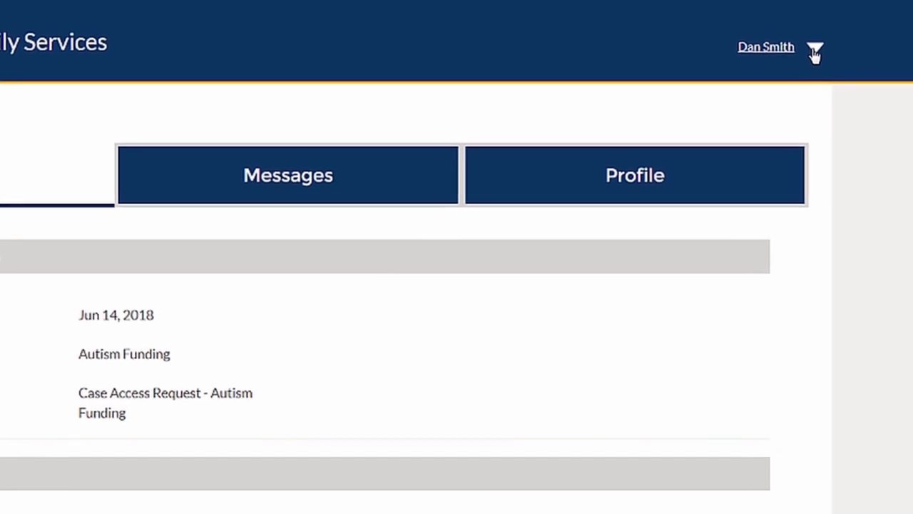
Log out of My Family Services from the account name dropdown.
left_click(815, 52)
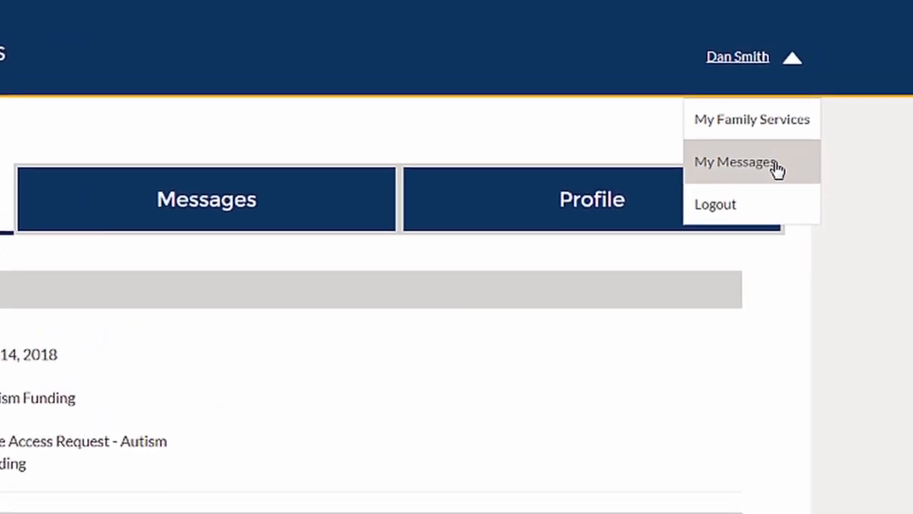
left_click(792, 61)
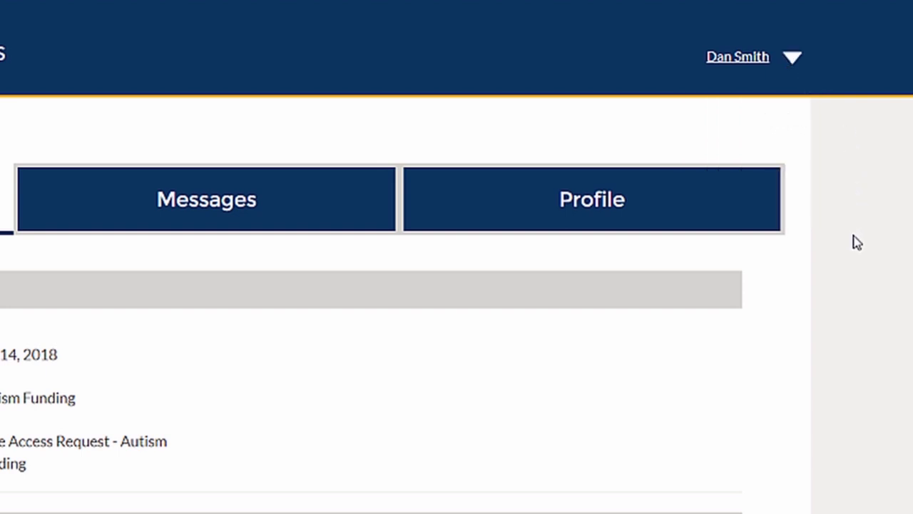
left_click(793, 57)
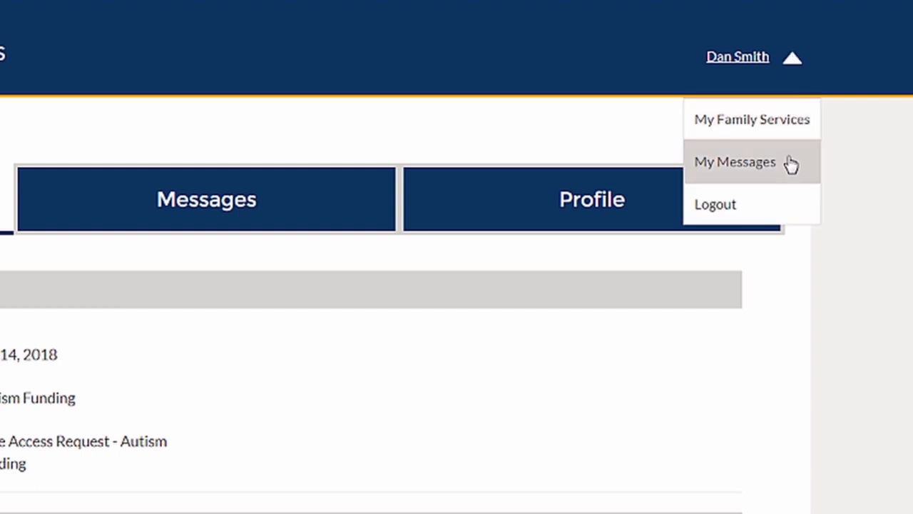
left_click(782, 209)
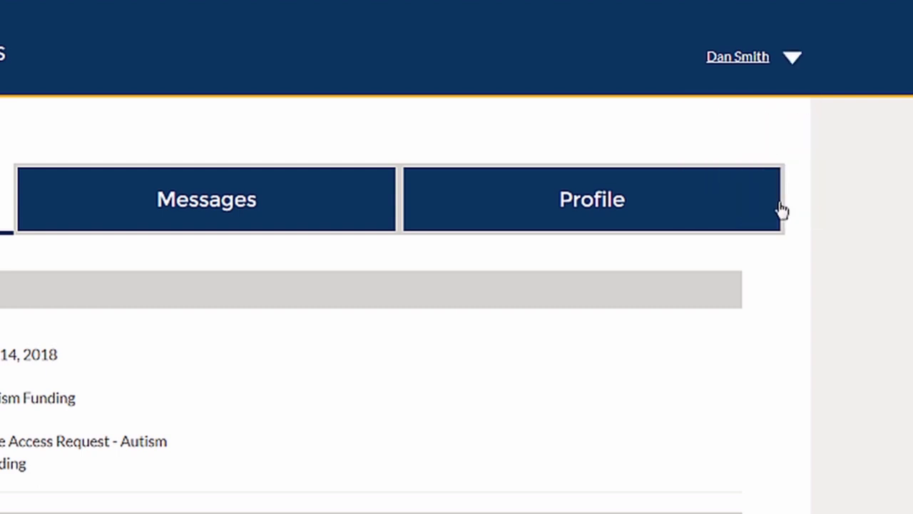